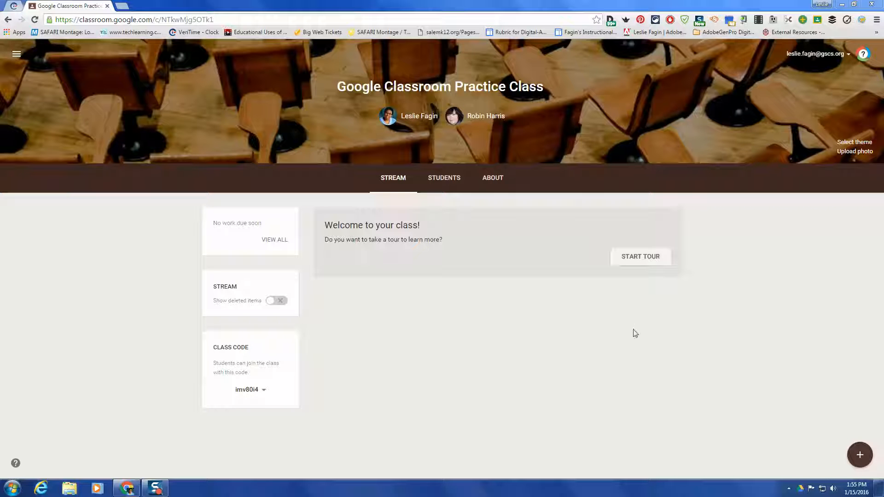
Create an announcement for the class that reads "Remember to study for Test on Friday!"
click(858, 456)
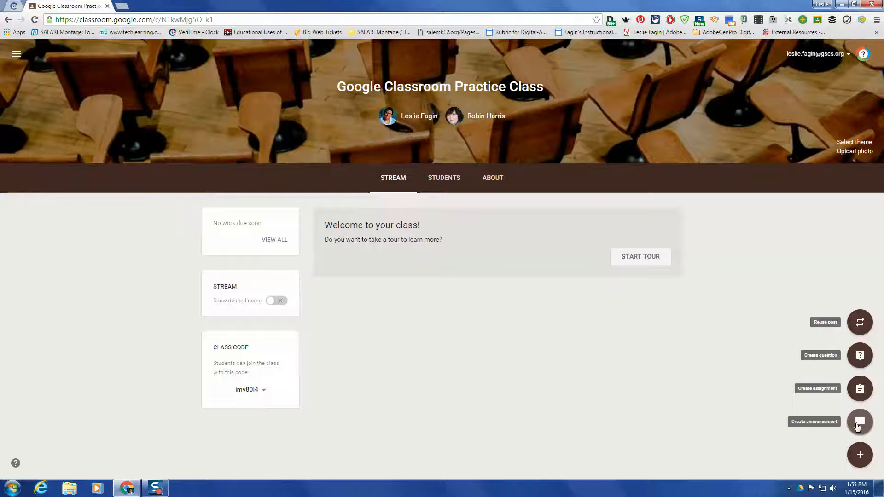
click(858, 427)
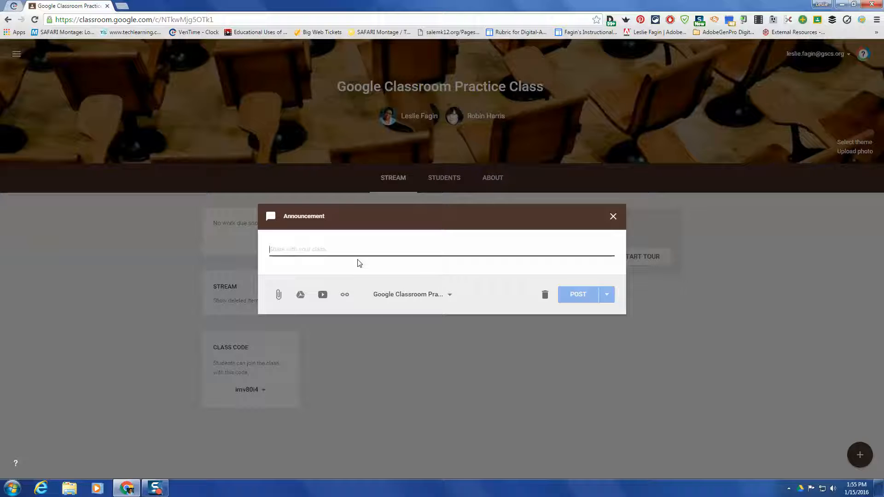
text(Re)
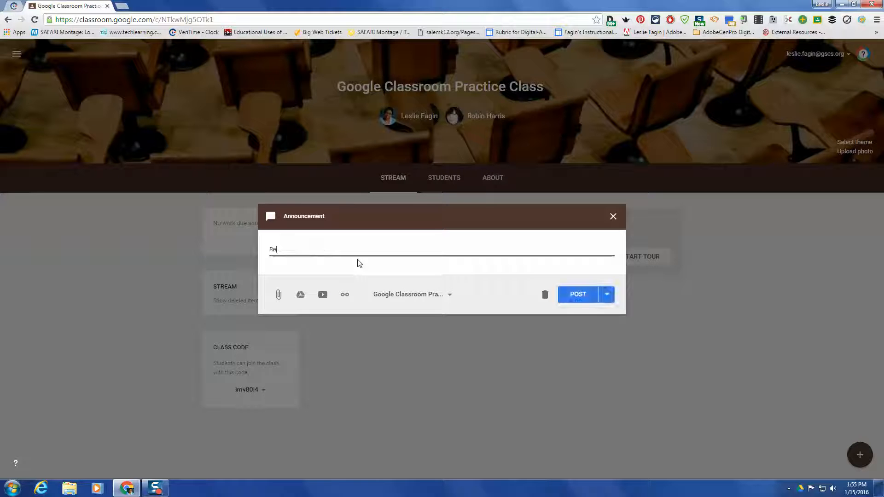
text(meber)
key(BackSpace)
key(BackSpace)
key(BackSpace)
text(mb)
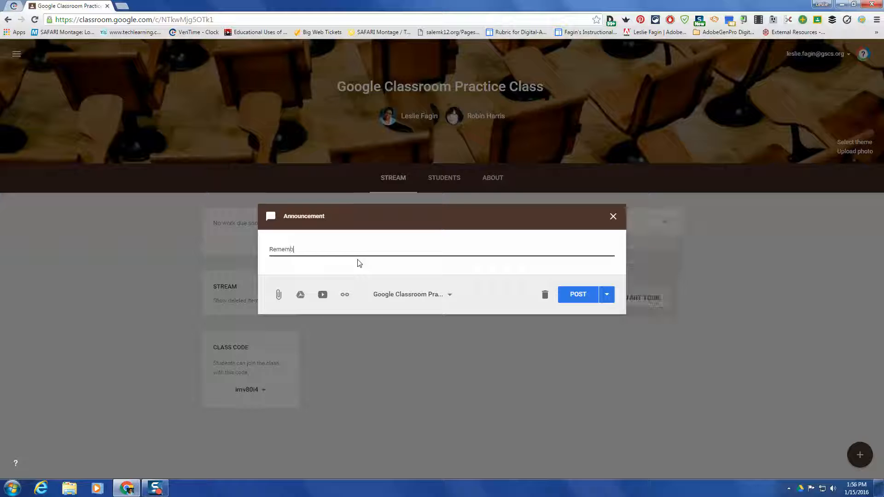
text(er to study for Test on Friday!)
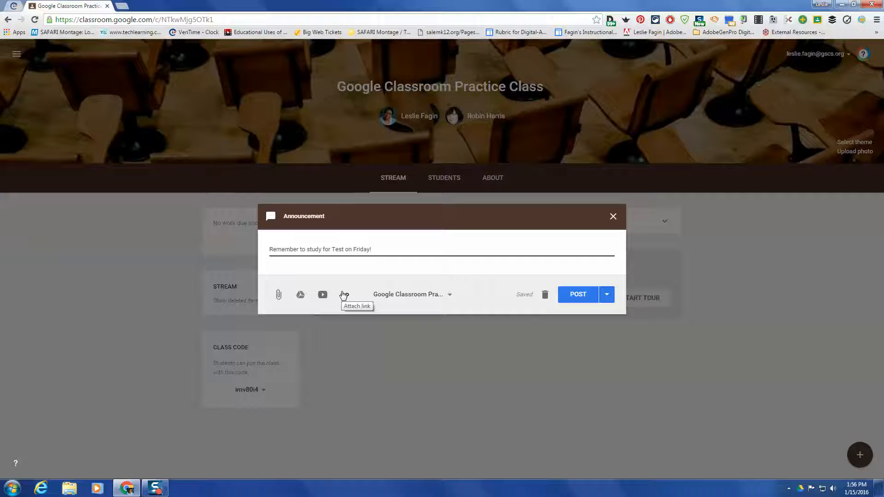
Check which classes can receive the announcement, and post it to the Google Classroom Practice Class only
click(451, 297)
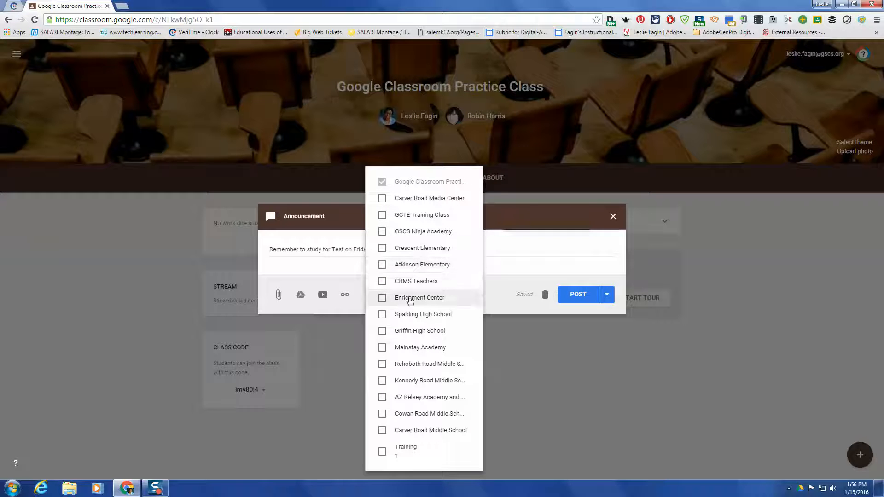
click(495, 275)
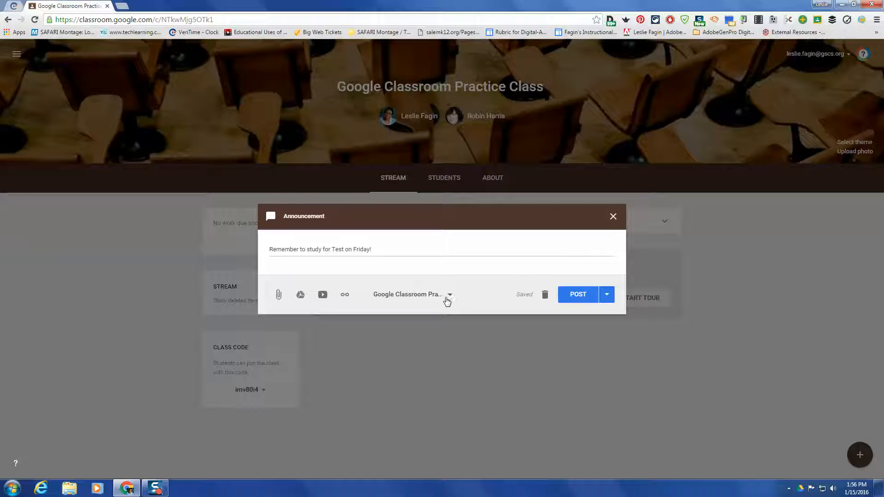
click(578, 295)
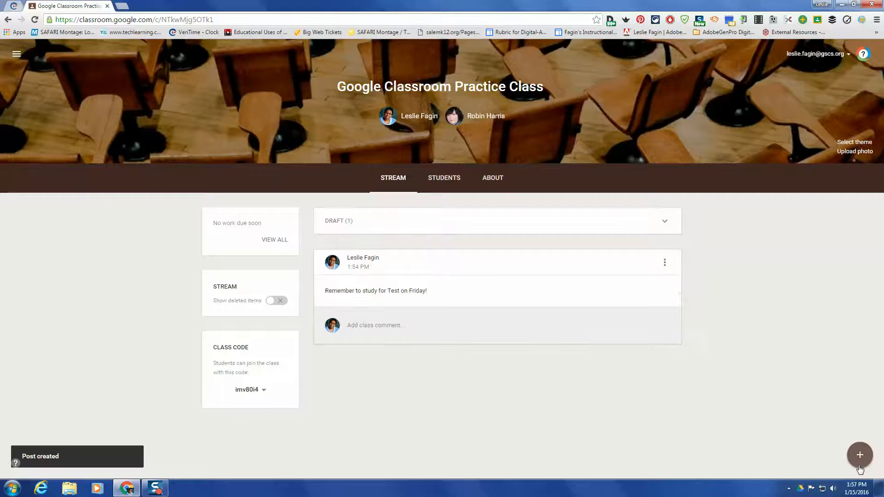
Create an assignment titled "Study guide for vocabulary" with the instructions "Make sure you know the words for the test coming up"
mouse_move(860, 460)
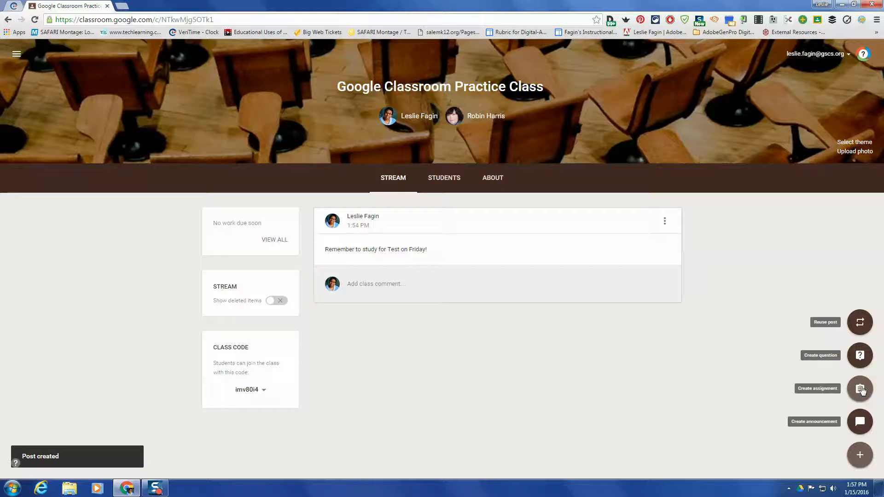
click(860, 389)
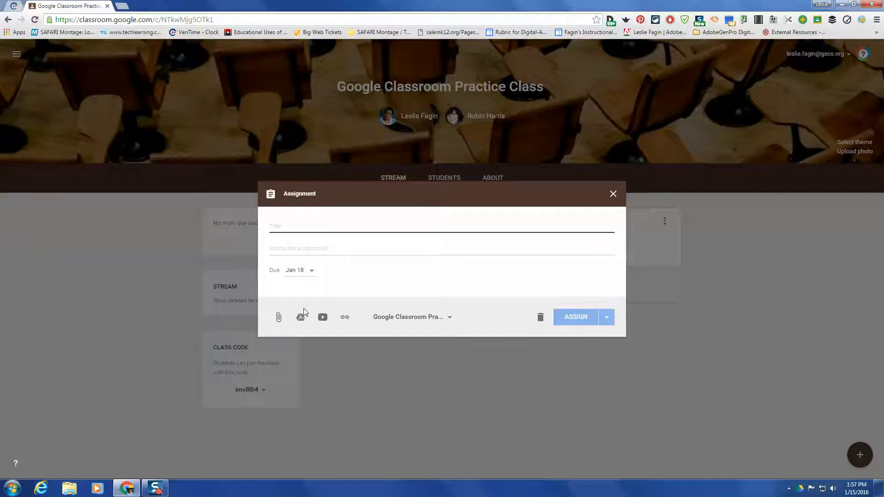
text(St)
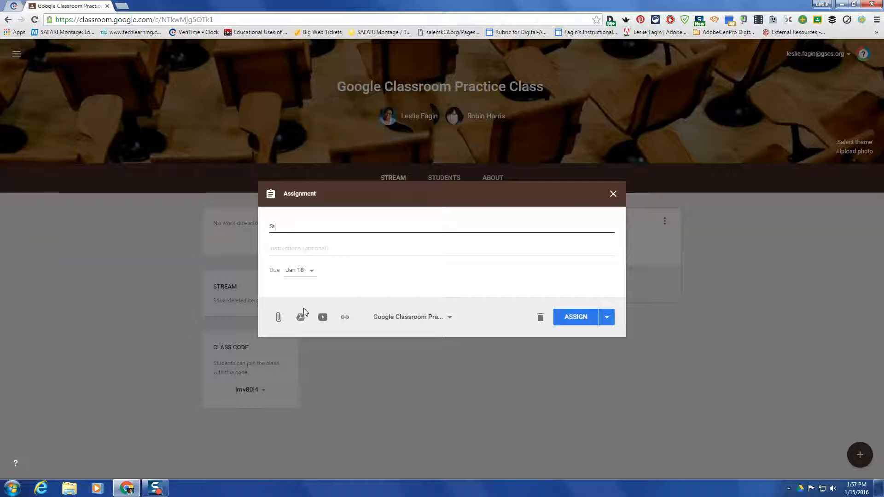
text(udy guide for vocabulary)
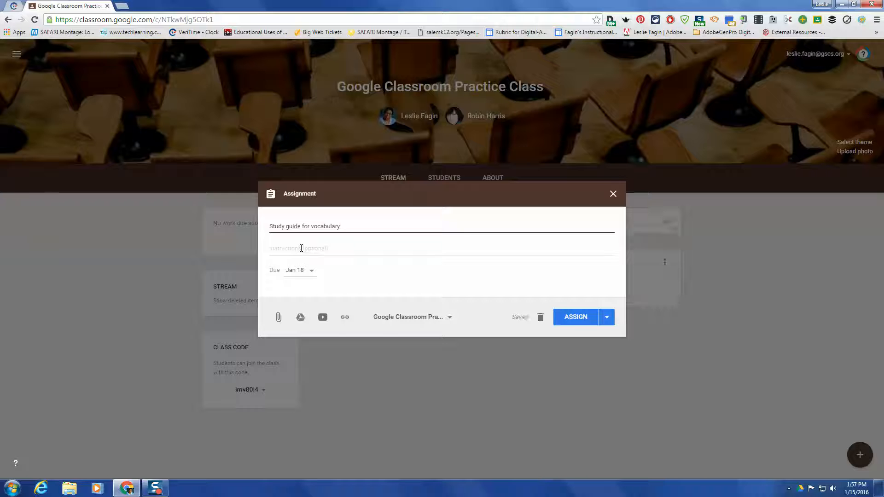
click(301, 249)
text(M)
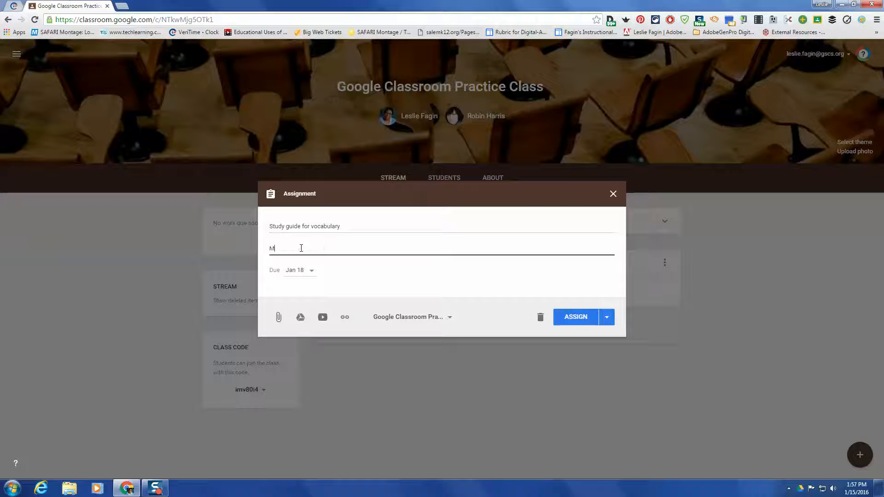
text(ake sure you know the words for the s)
text(est coming up)
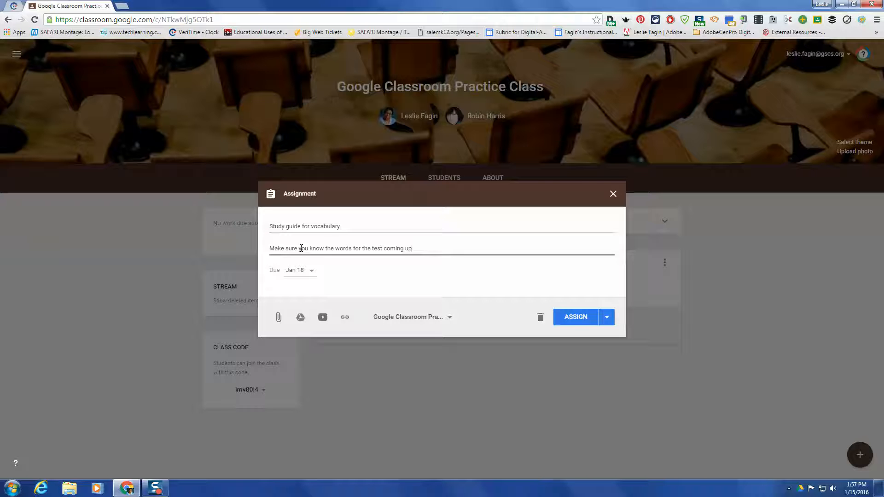
Set the assignment's due date to March 1, 2016 at 11:59 PM
click(312, 271)
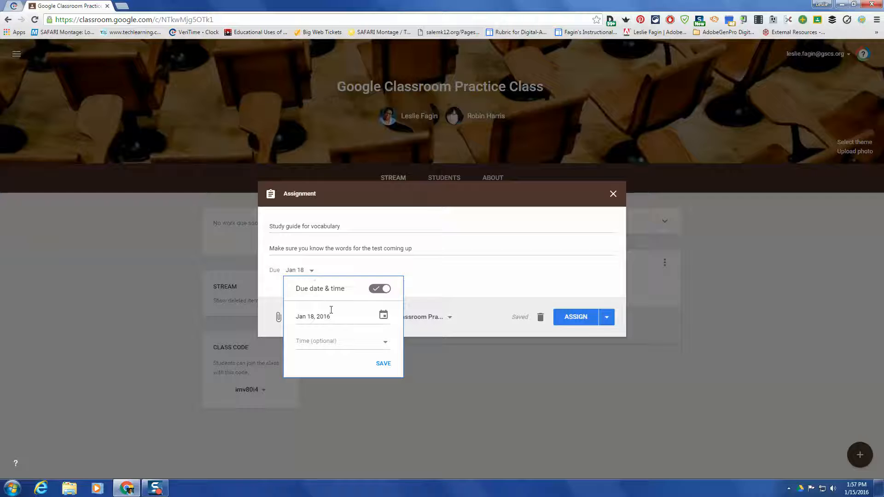
click(384, 317)
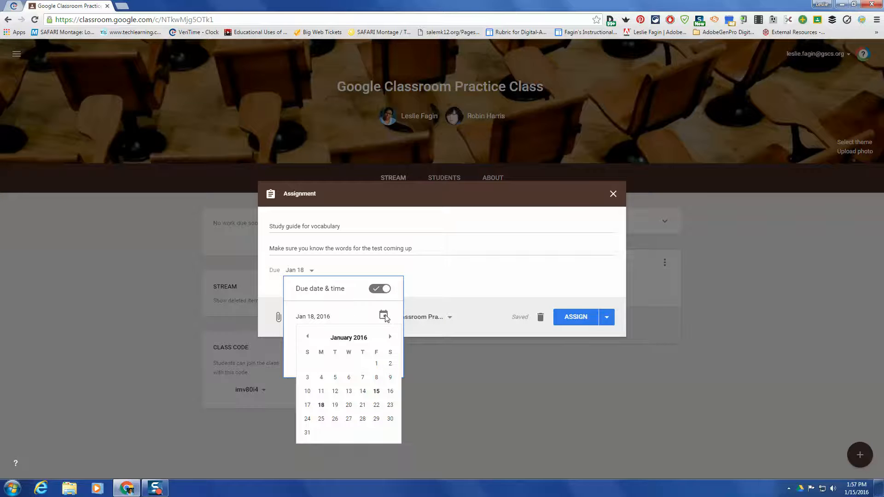
click(390, 337)
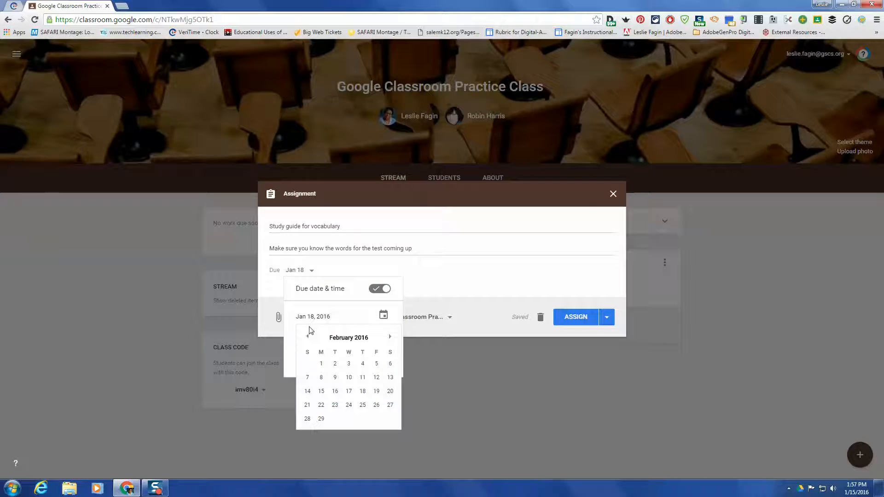
click(390, 338)
click(334, 365)
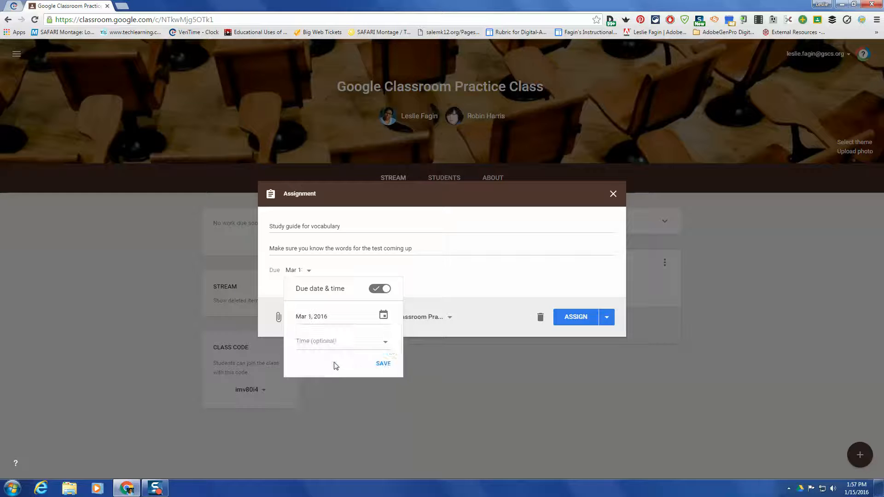
click(385, 345)
click(383, 364)
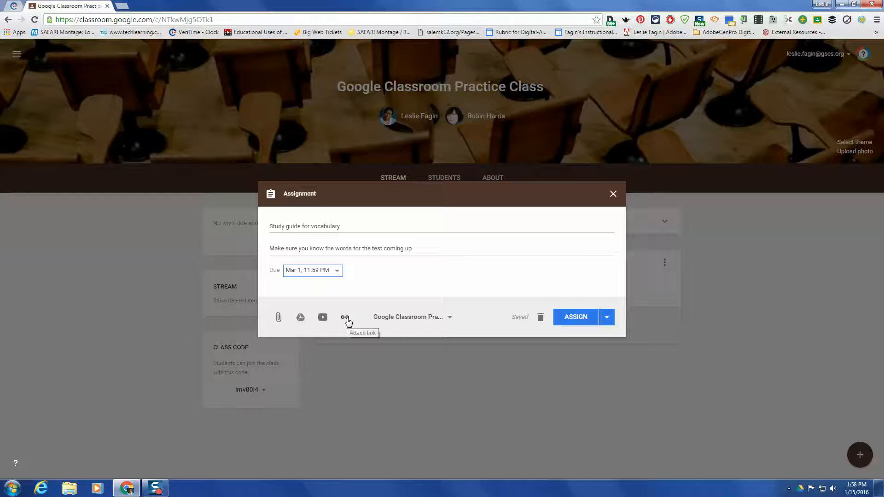
Check which classes can receive the assignment, and save it as a draft for the practice class only
click(449, 318)
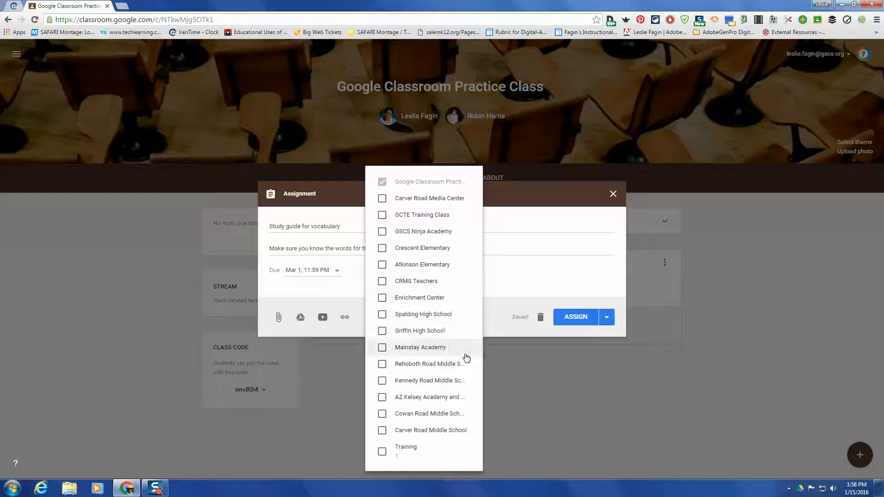
click(497, 312)
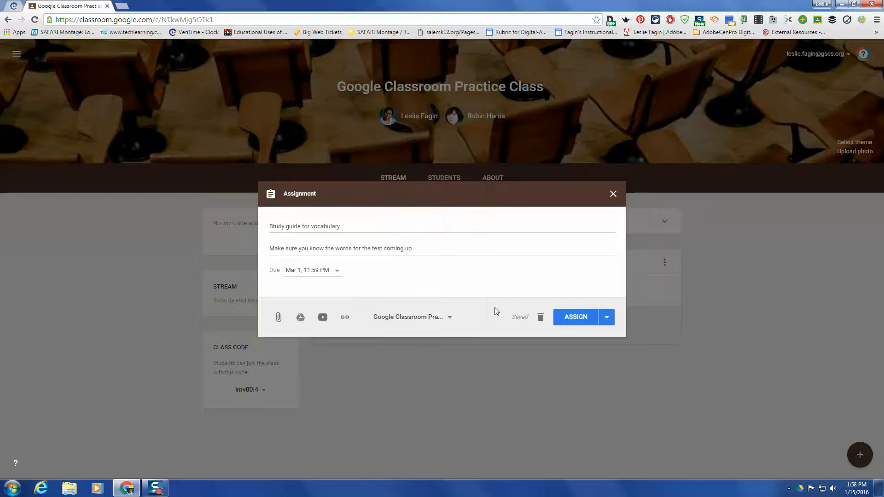
click(606, 317)
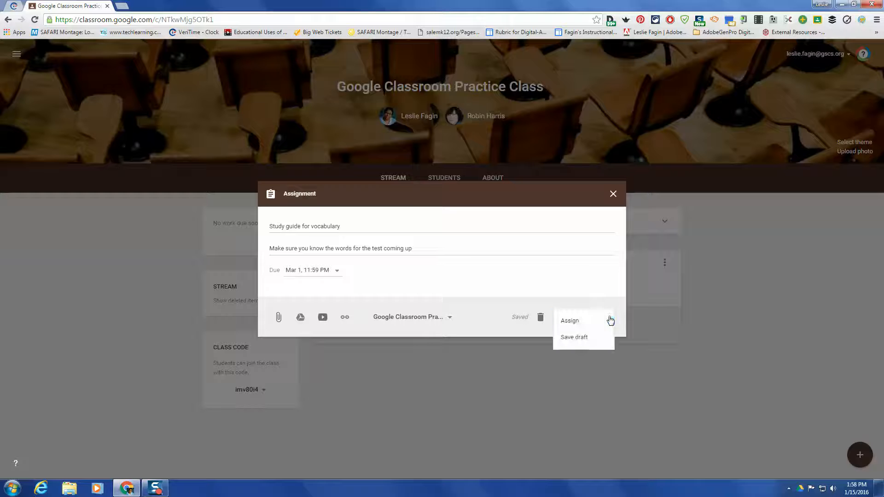
click(583, 338)
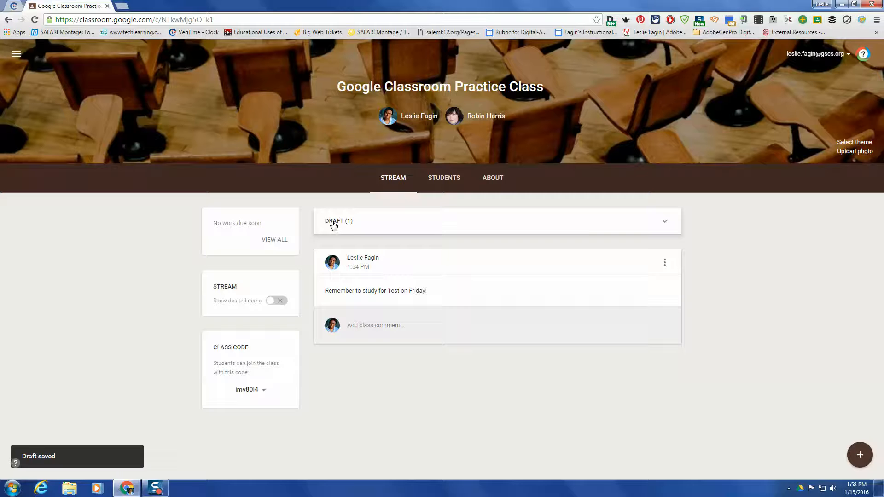
Reopen the "Study guide for vocabulary" draft and assign it to the students
click(328, 223)
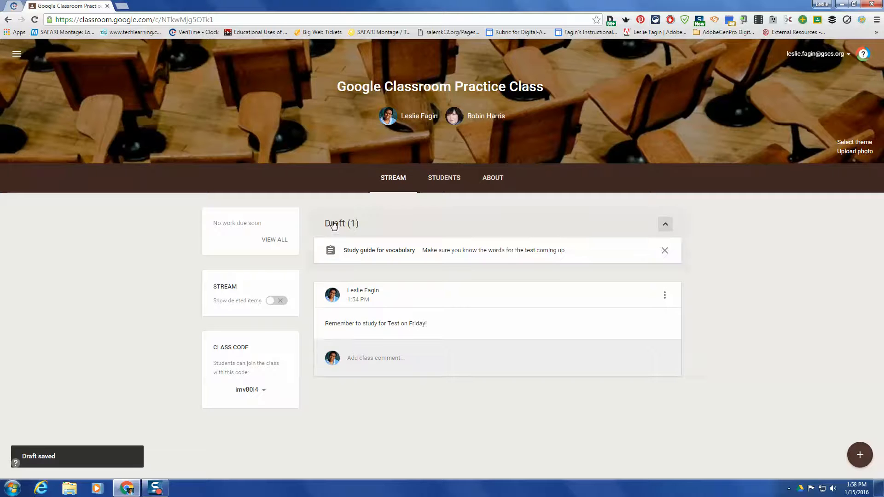
click(541, 250)
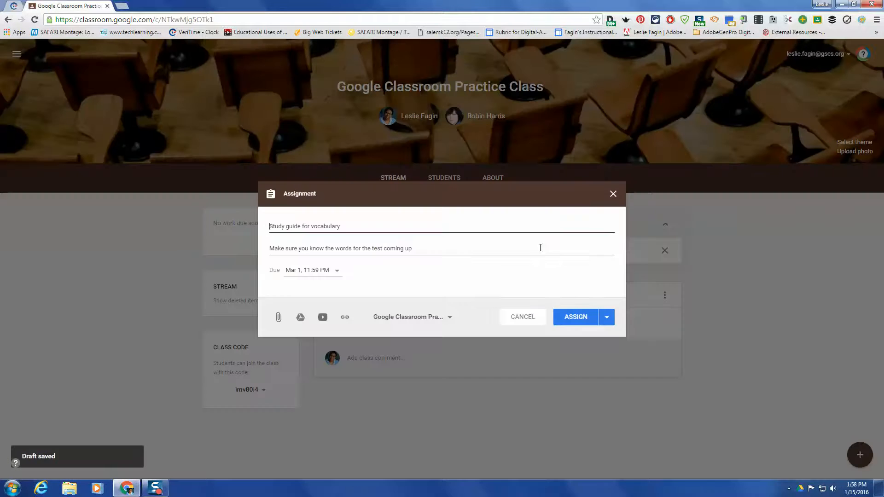
click(579, 315)
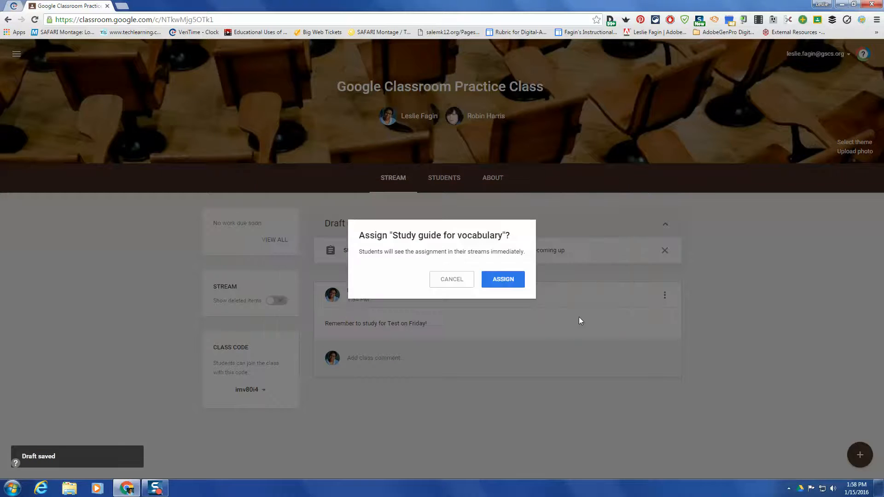
click(507, 282)
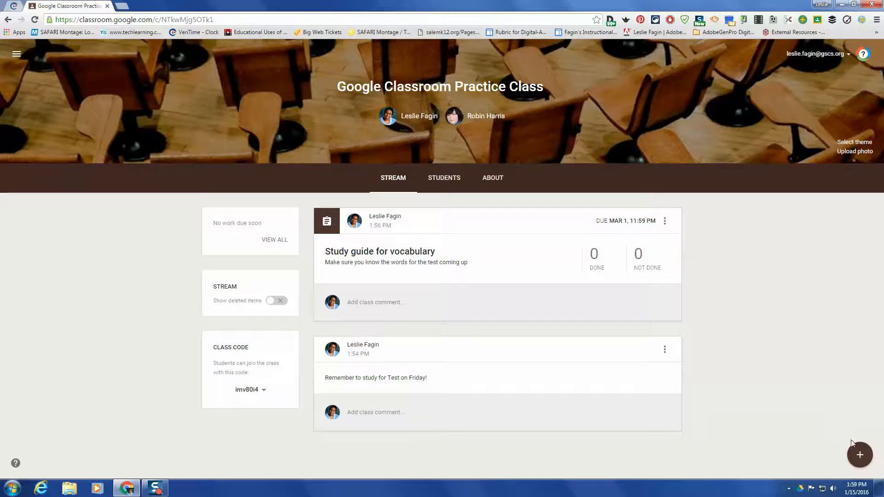
Create a question for the class that reads "Who was the real monster Frankenstein? Victor of the monster?"
click(863, 458)
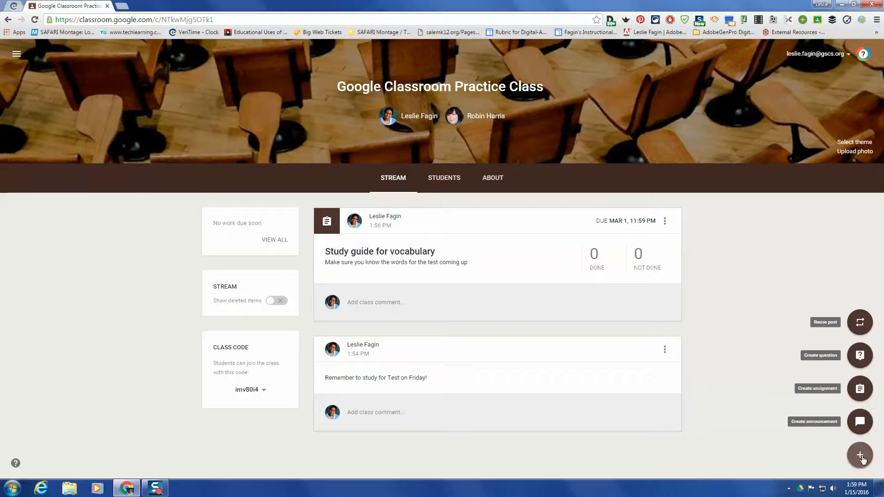
click(861, 357)
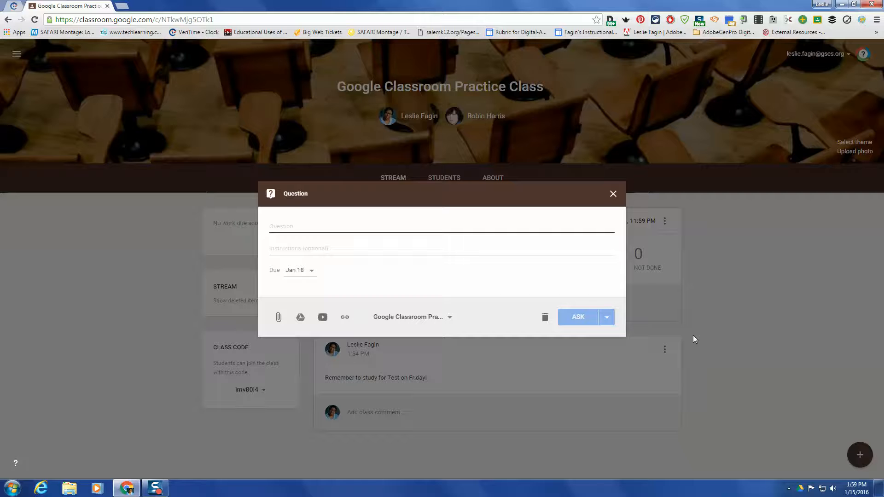
text(W)
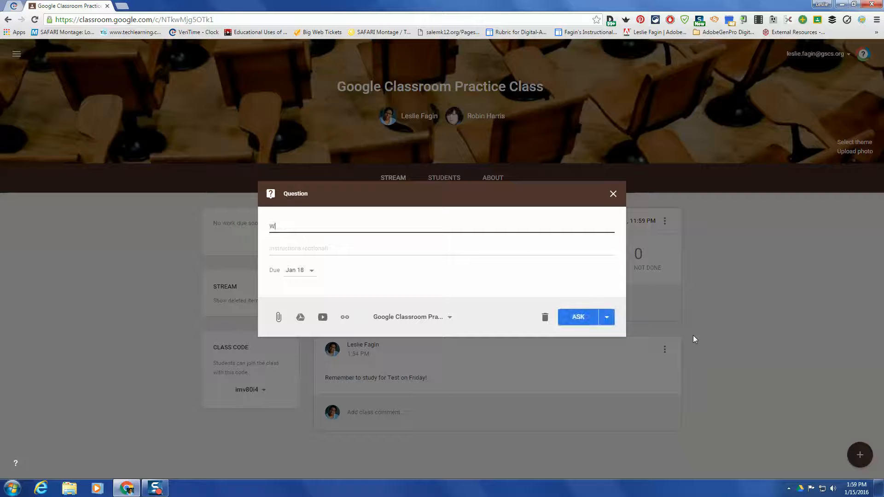
text(ho was t)
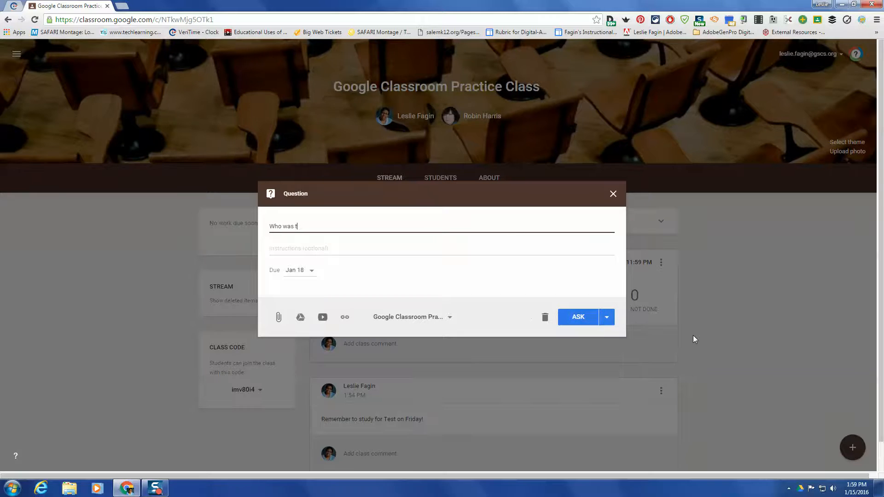
text(he real monster Frankenstein? Victor of the monster?)
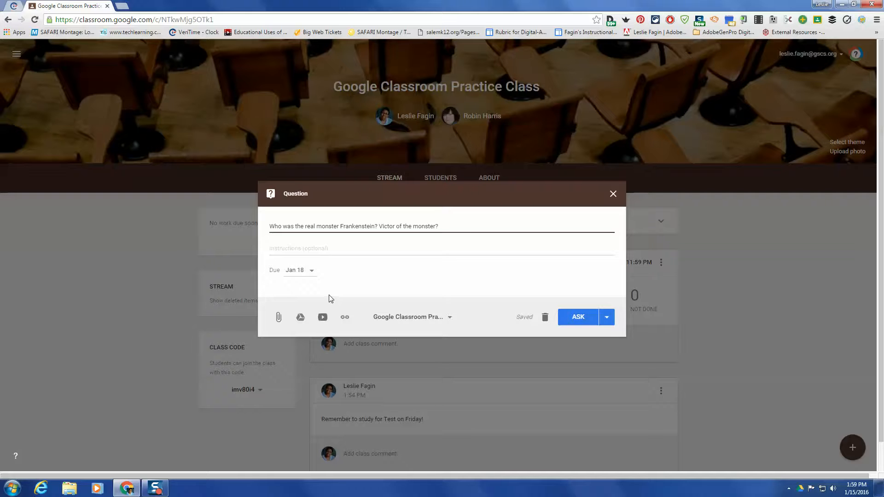
Set the question's due date to January 30, 2016 and ask it, letting students see and reply to each other's answers
click(311, 272)
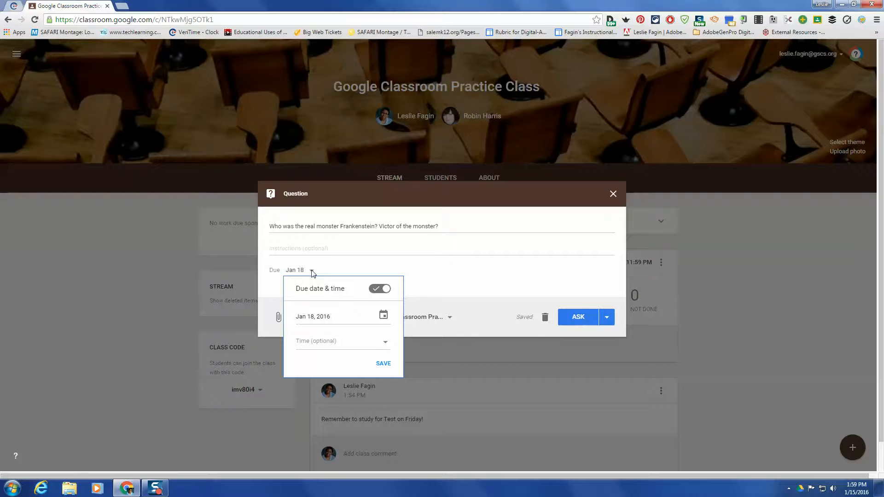
click(383, 315)
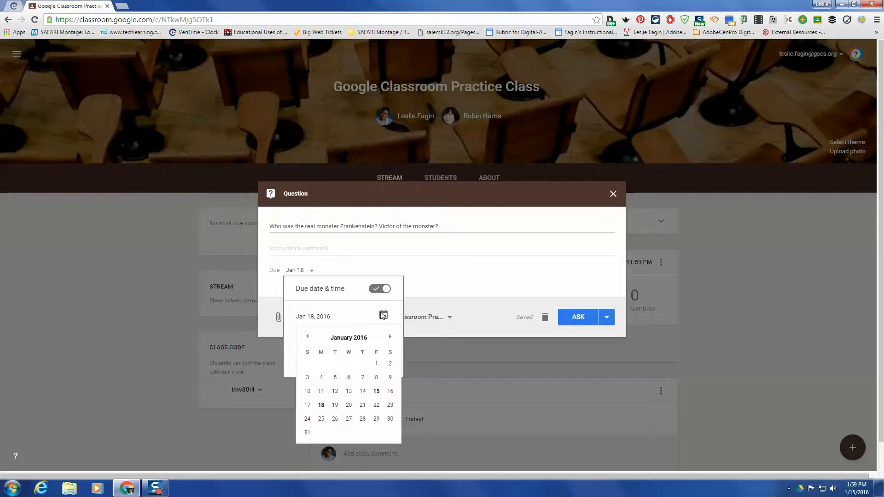
click(391, 419)
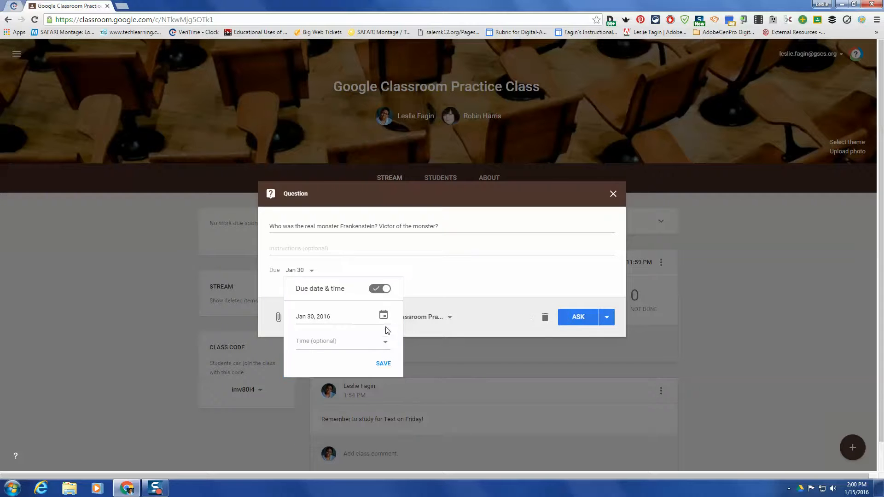
click(385, 364)
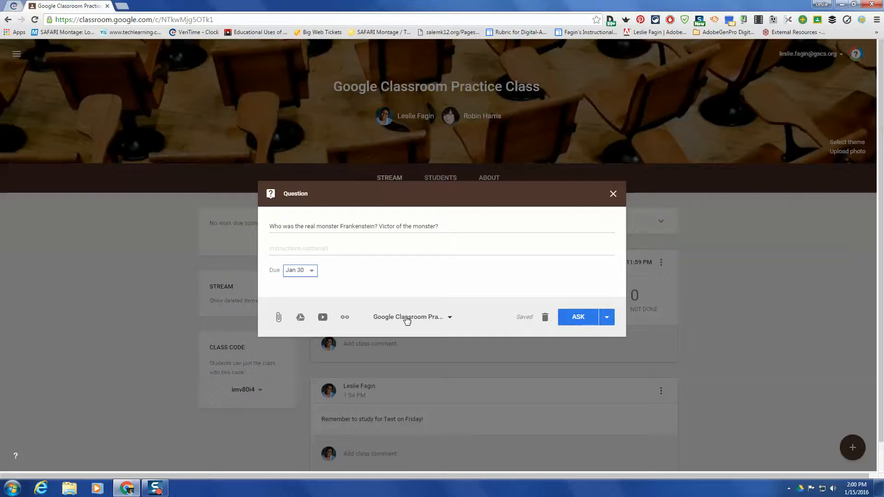
click(579, 318)
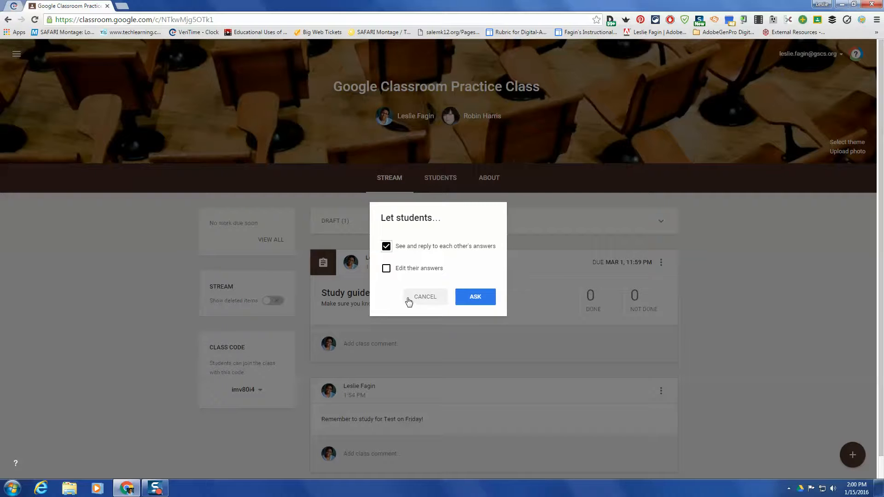
click(473, 300)
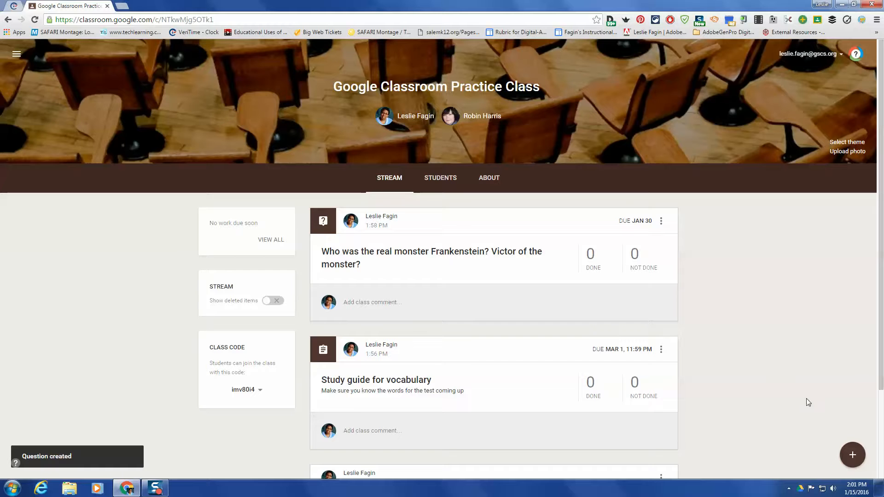
Reuse the "Training Needs Assessment" post from the Kennedy Road Middle School class, with new copies of its attachments, and assign it to the practice class
mouse_move(852, 455)
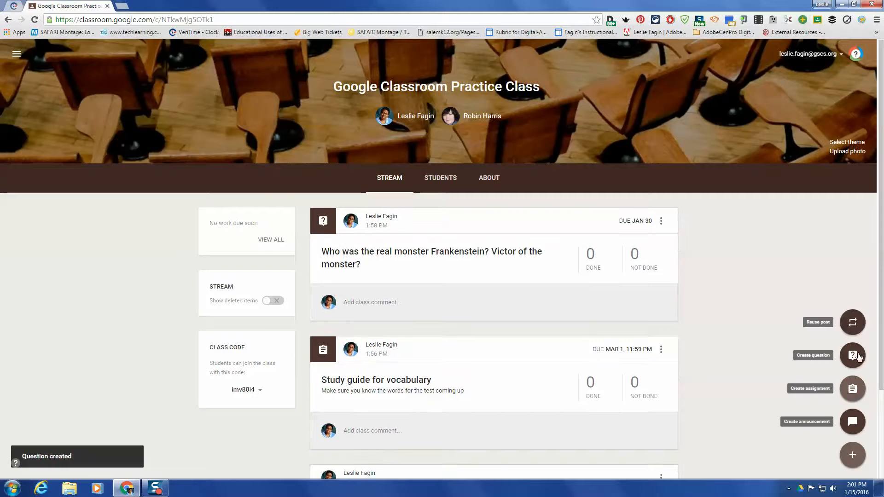
click(853, 323)
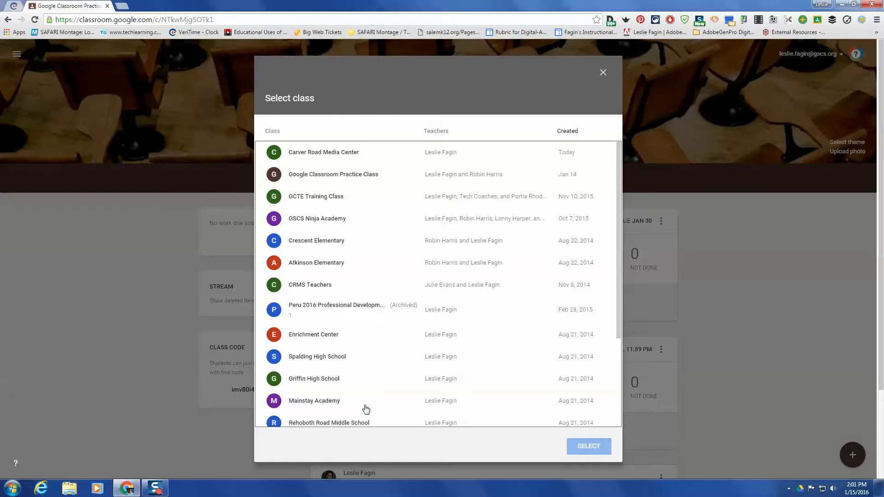
scroll(343, 312, down, 3)
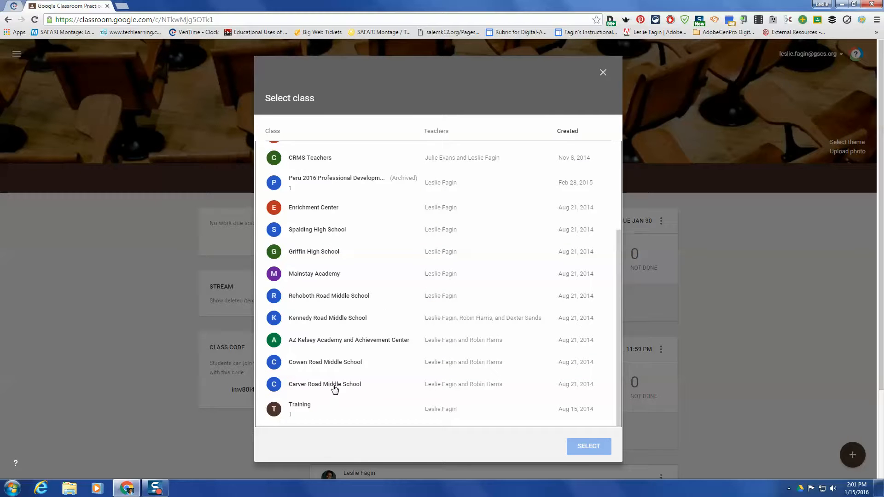
click(336, 318)
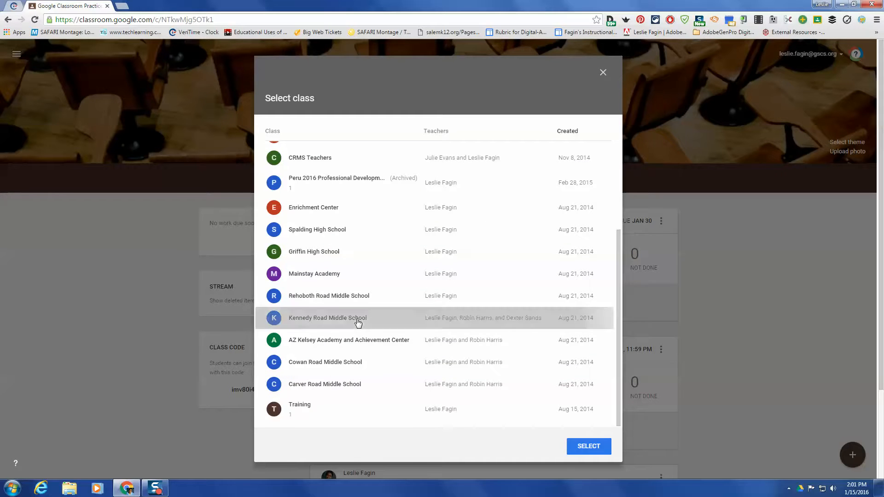
click(587, 446)
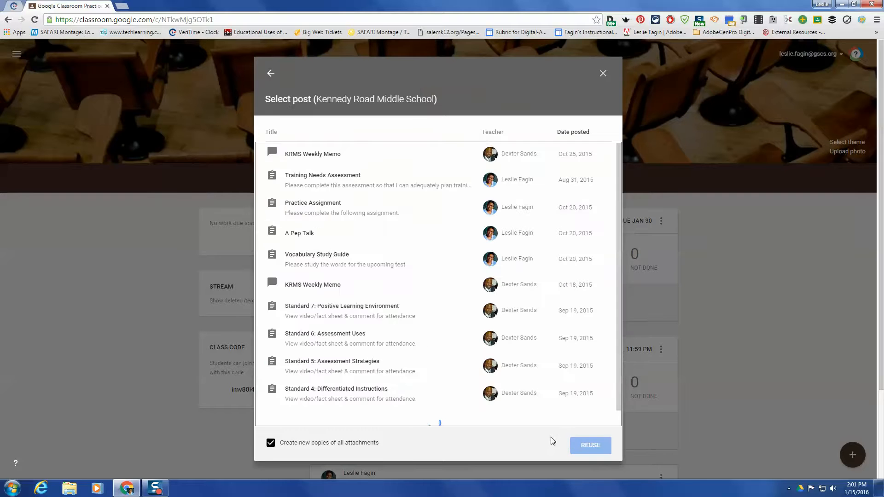
click(341, 184)
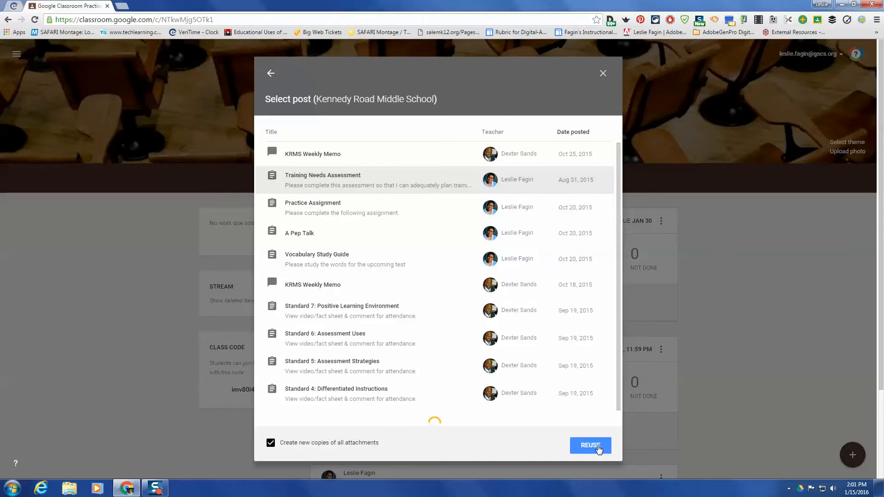
click(599, 449)
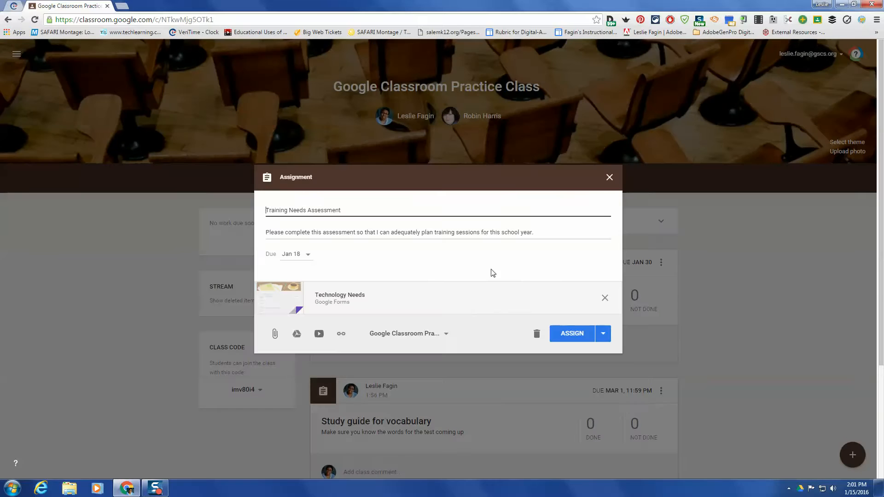
click(574, 334)
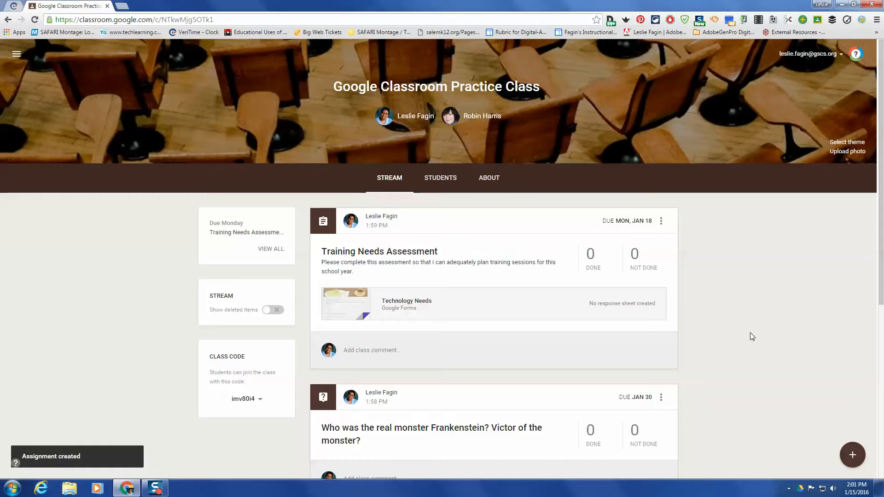
Look through the class stream from the reused assignment down to the test reminder announcement
scroll(729, 314, down, 1)
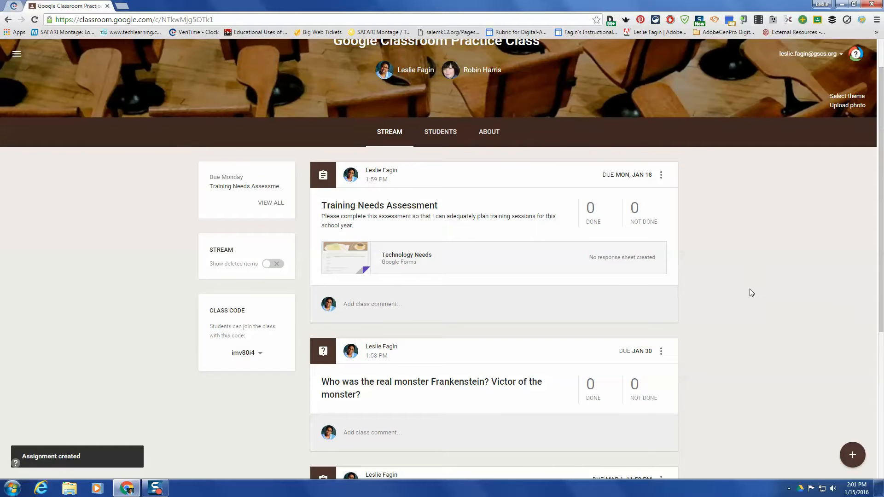
scroll(749, 291, down, 1)
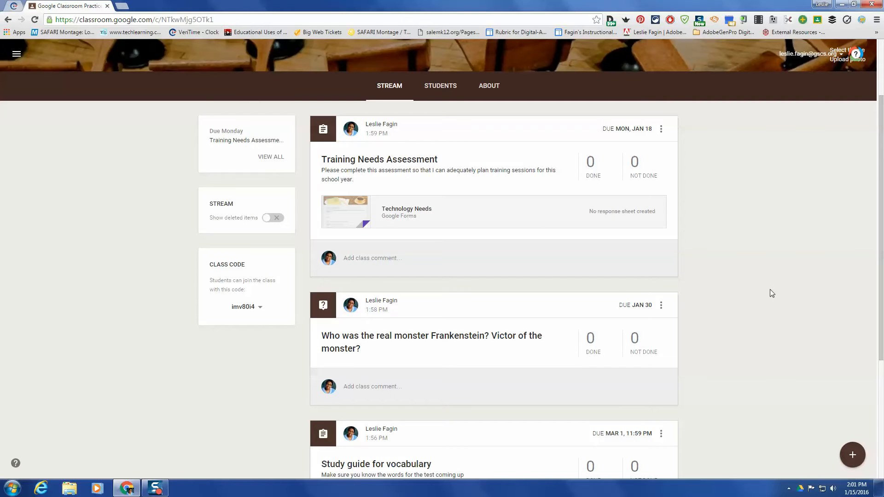
scroll(770, 290, down, 3)
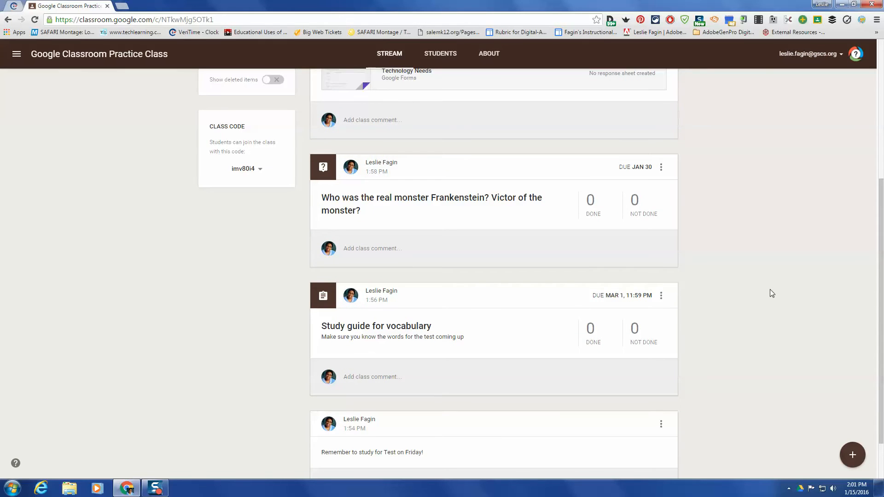
scroll(769, 289, down, 1)
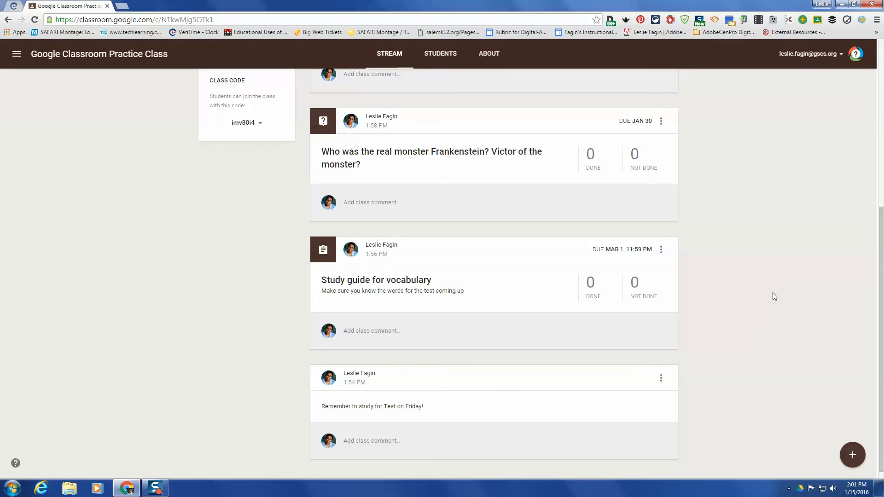
scroll(773, 293, up, 5)
scroll(770, 292, down, 2)
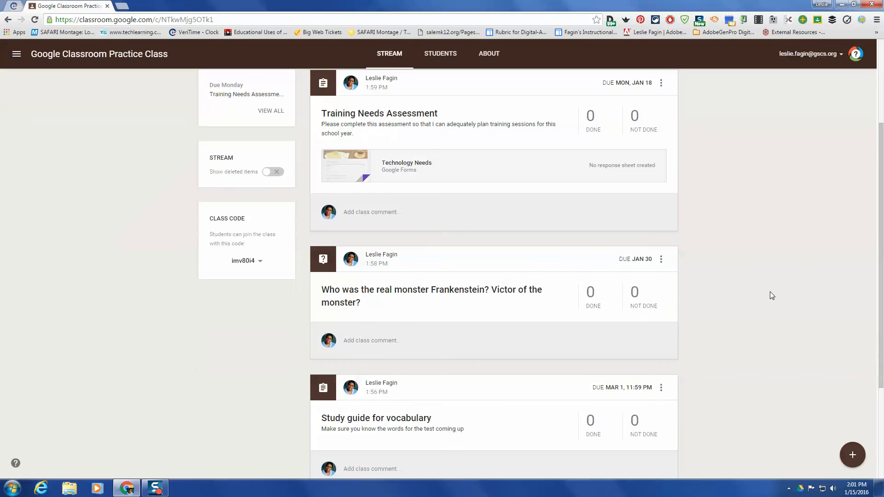